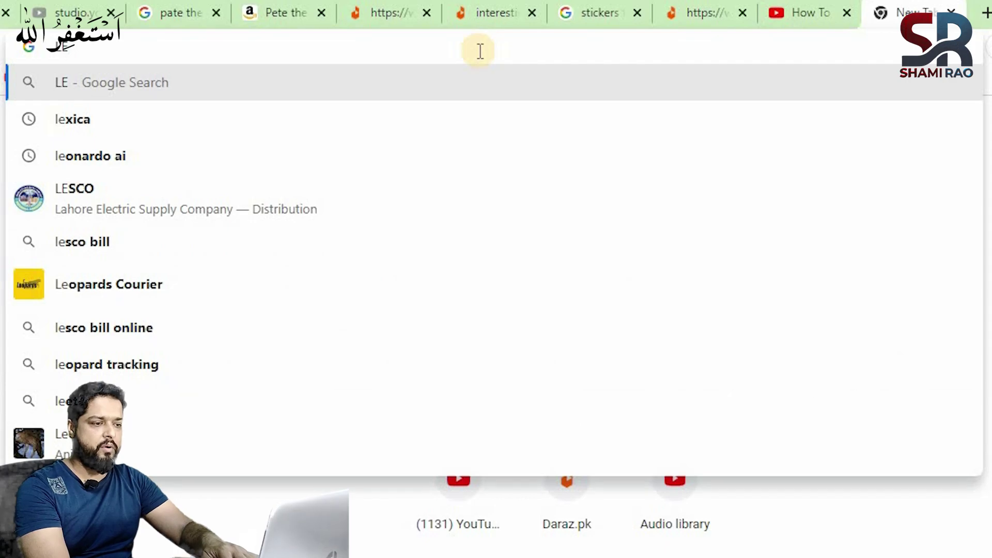
Step: Search Google for LEONARDO AI and open the Leonardo.ai website from the results
type("N")
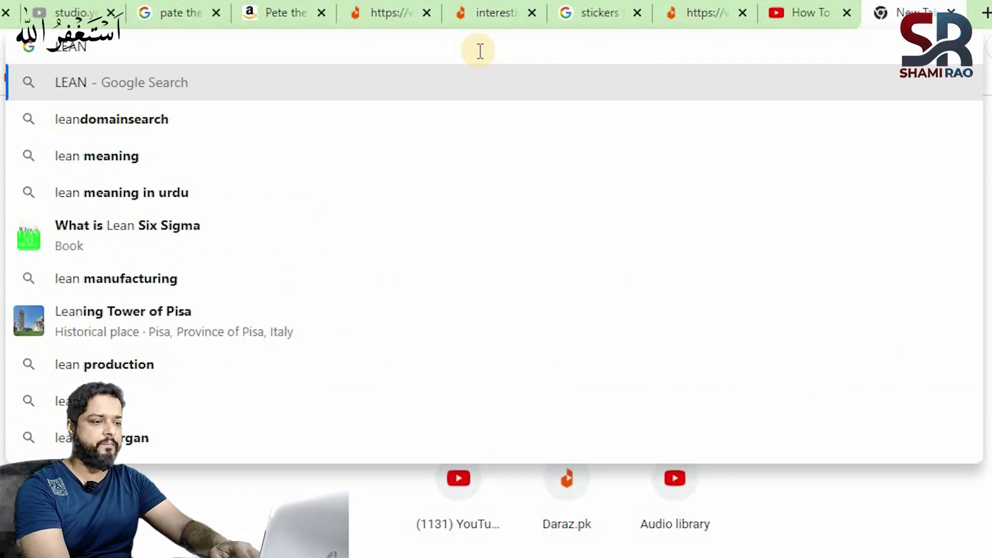
key("BackSpace")
key("BackSpace")
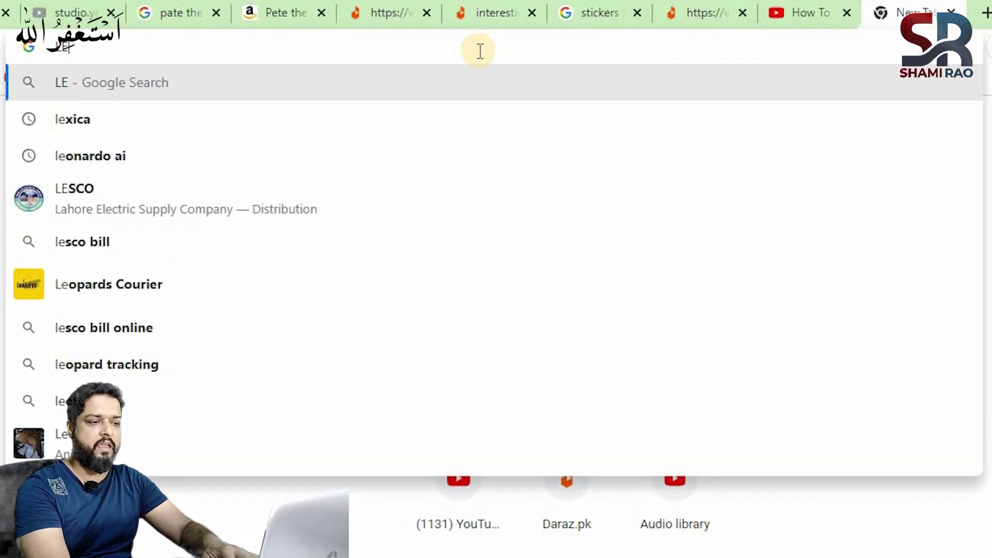
type("ONARDO")
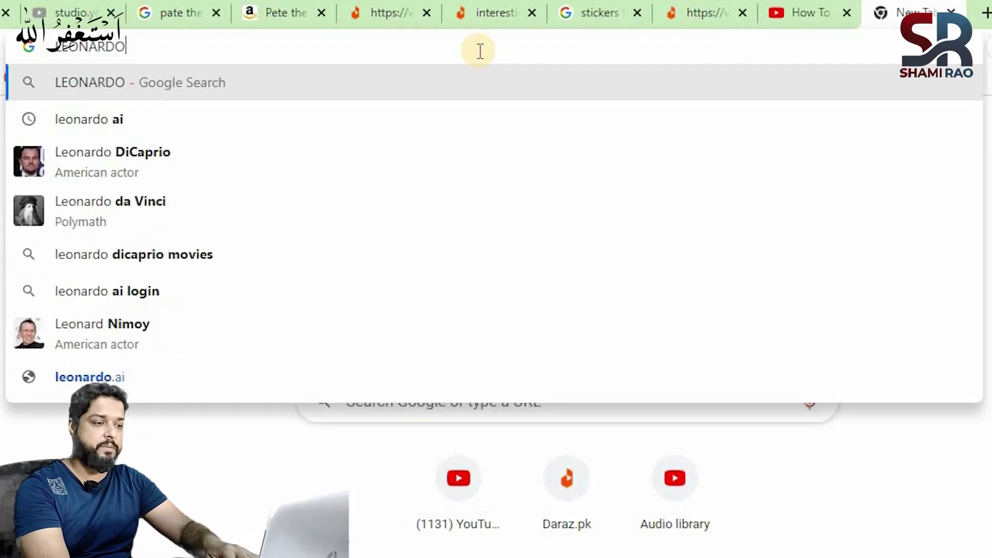
type(" A")
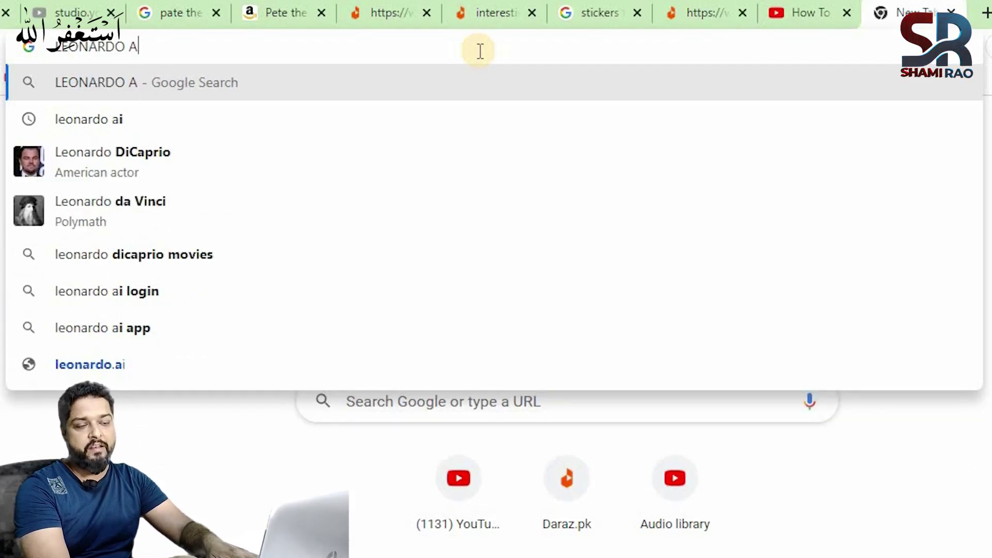
type("I")
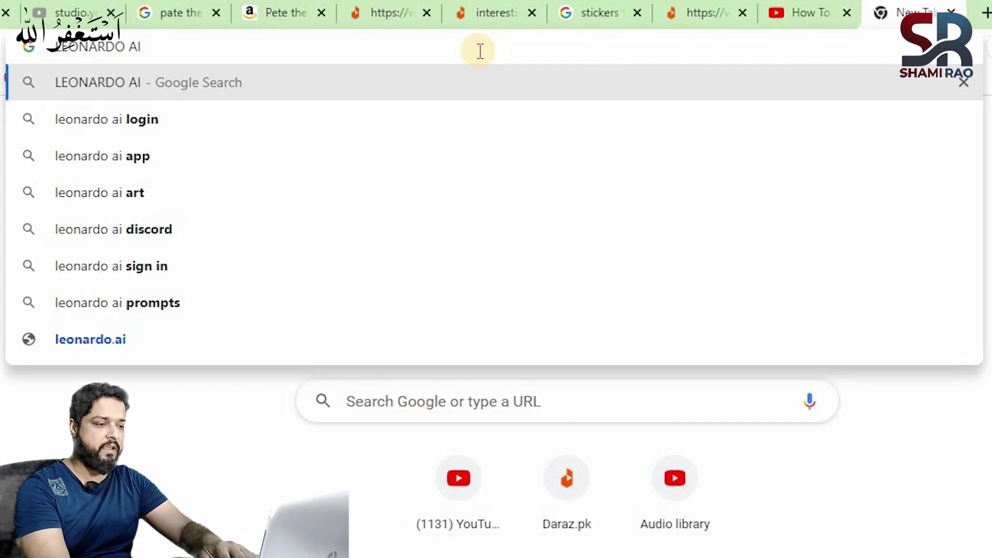
key("Return")
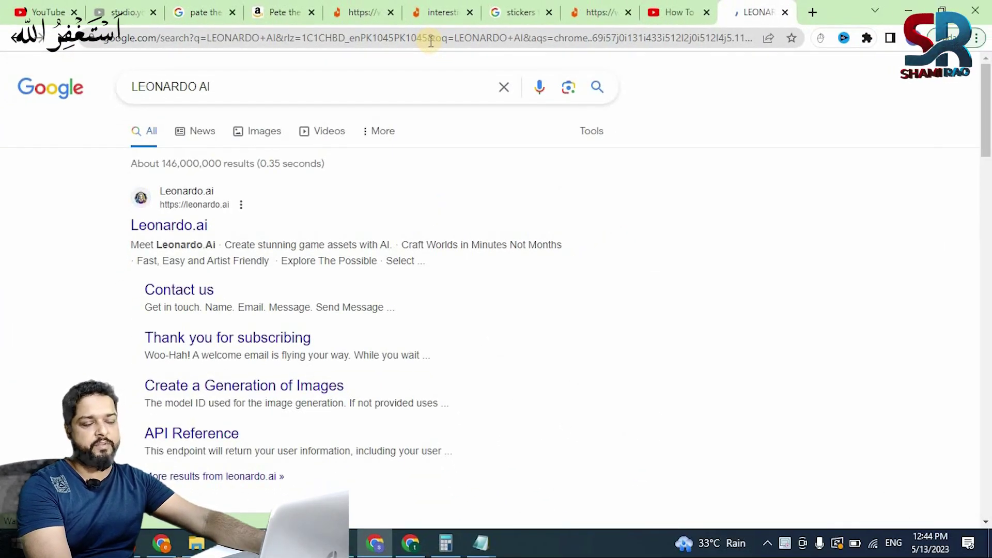
left_click(179, 226)
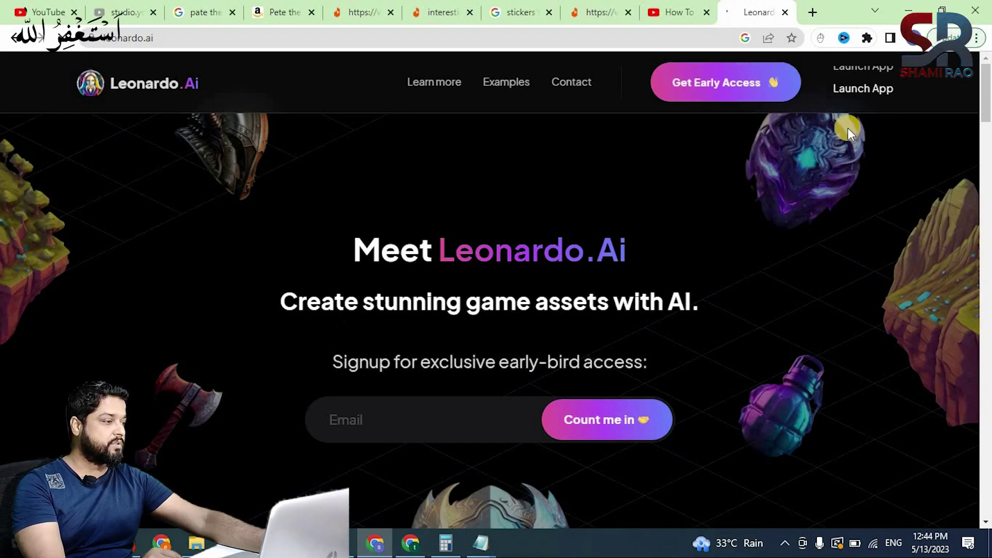
Step: Launch the app and fill in the first name and email in the early access registration form
left_click(862, 84)
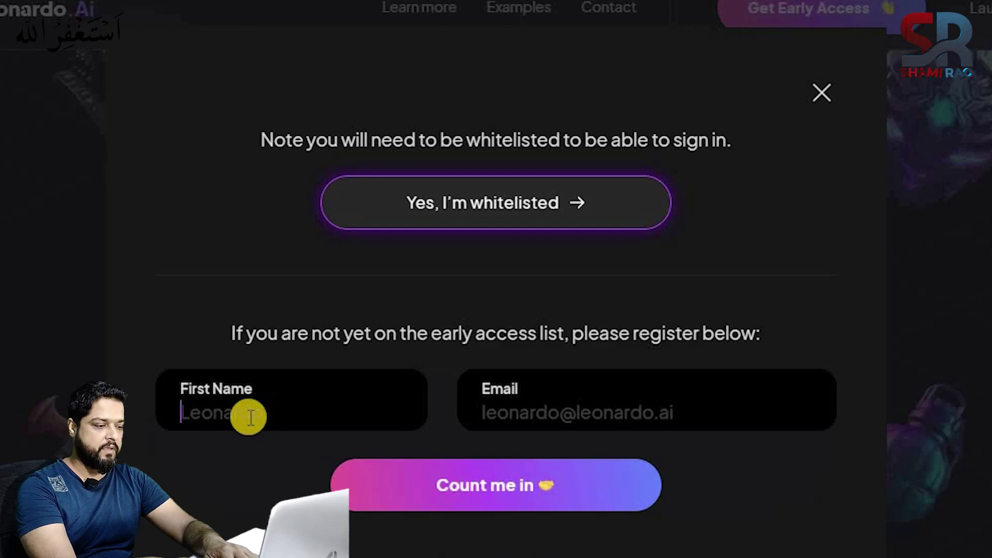
left_click(250, 417)
type("EHTASHAM")
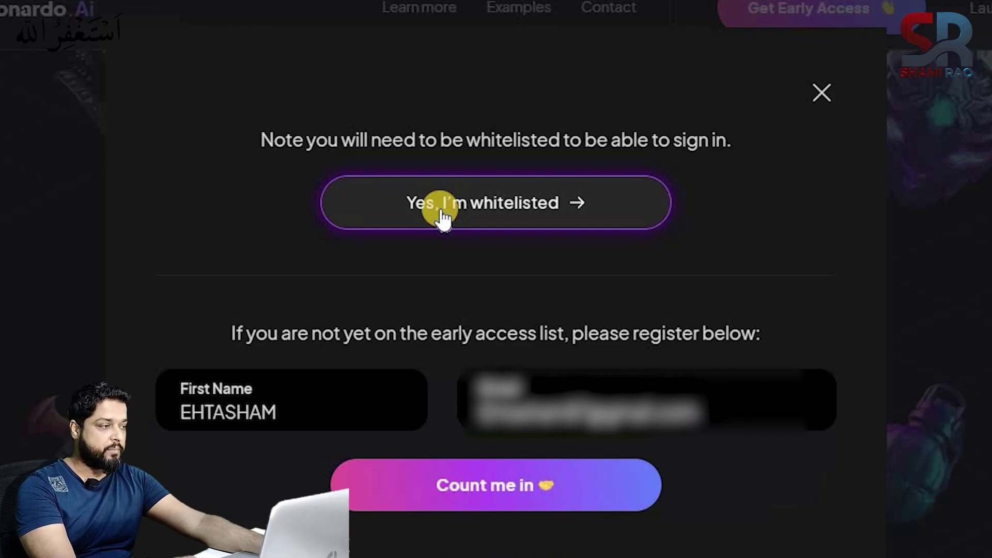
Step: Continue into the app as a whitelisted user and open the AI Image Generation tool
left_click(443, 217)
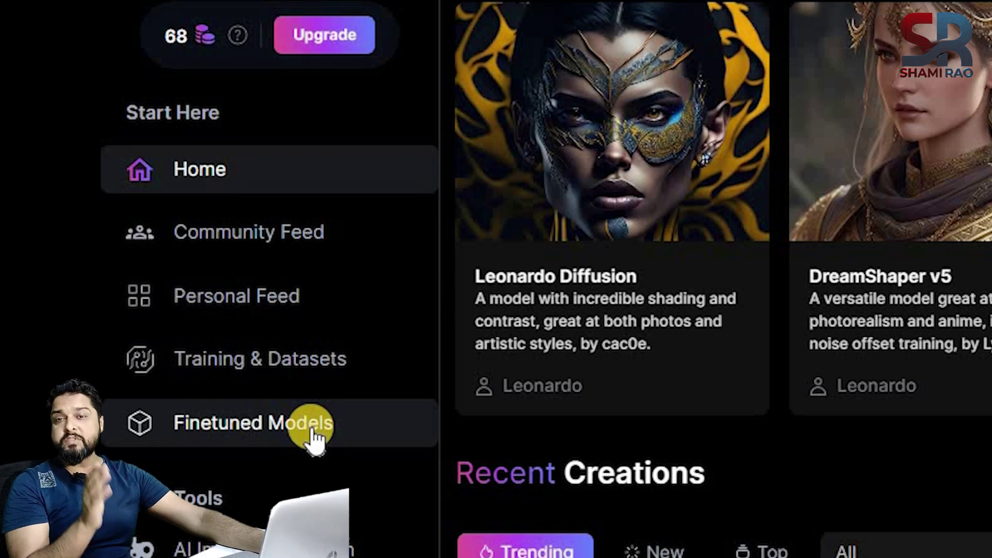
scroll(314, 439, "down", 5)
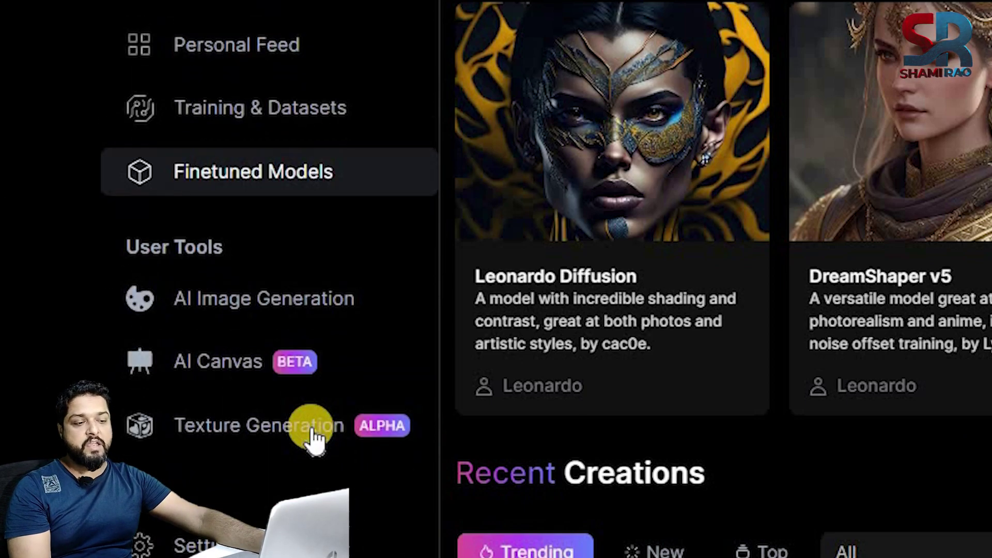
left_click(215, 305)
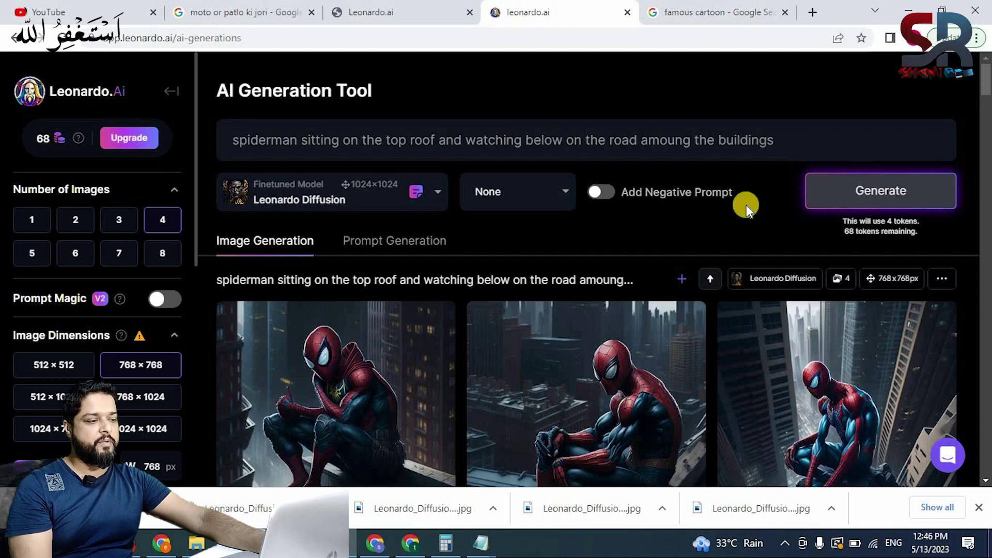
Step: View the four generated spiderman rooftop images one after another at enlarged size and close the preview
scroll(696, 233, "down", 3)
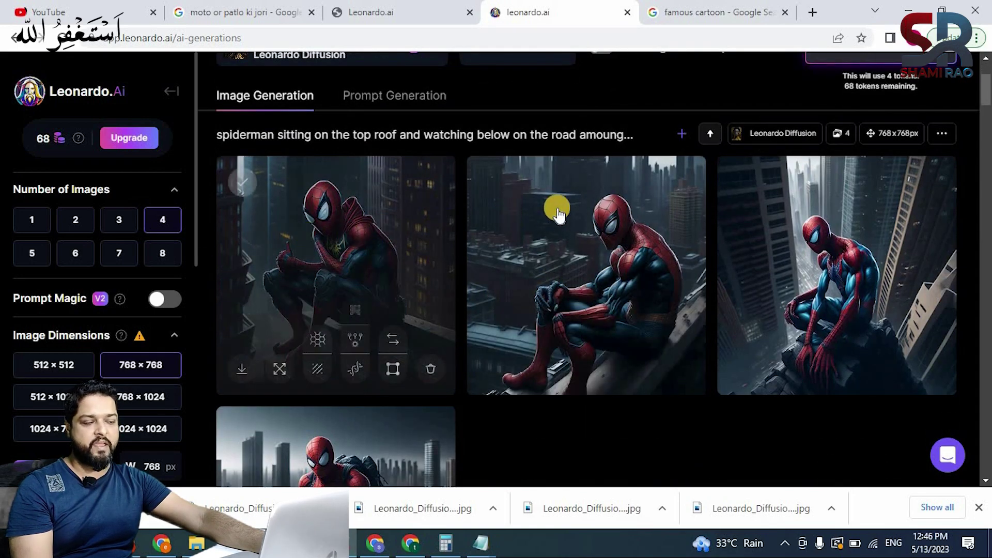
left_click(327, 234)
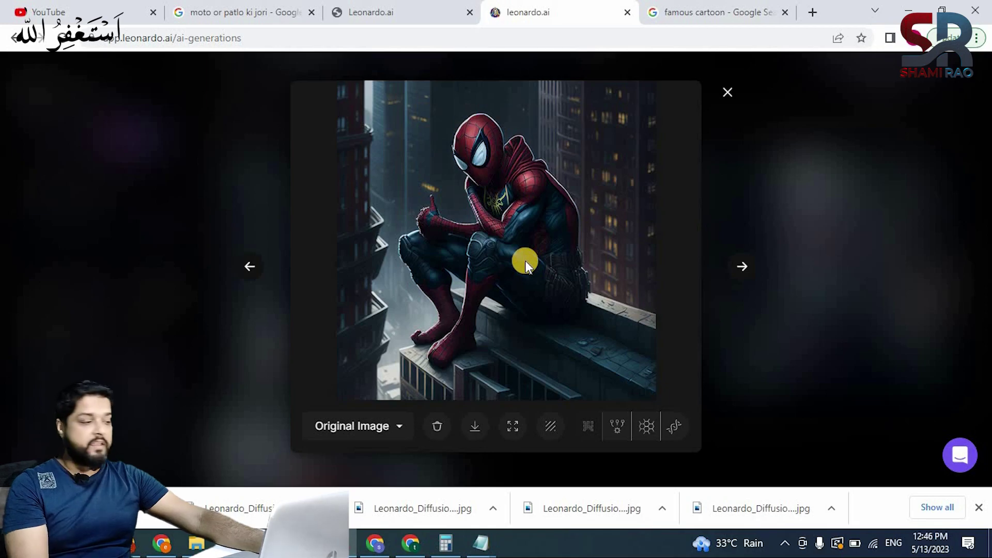
left_click(739, 266)
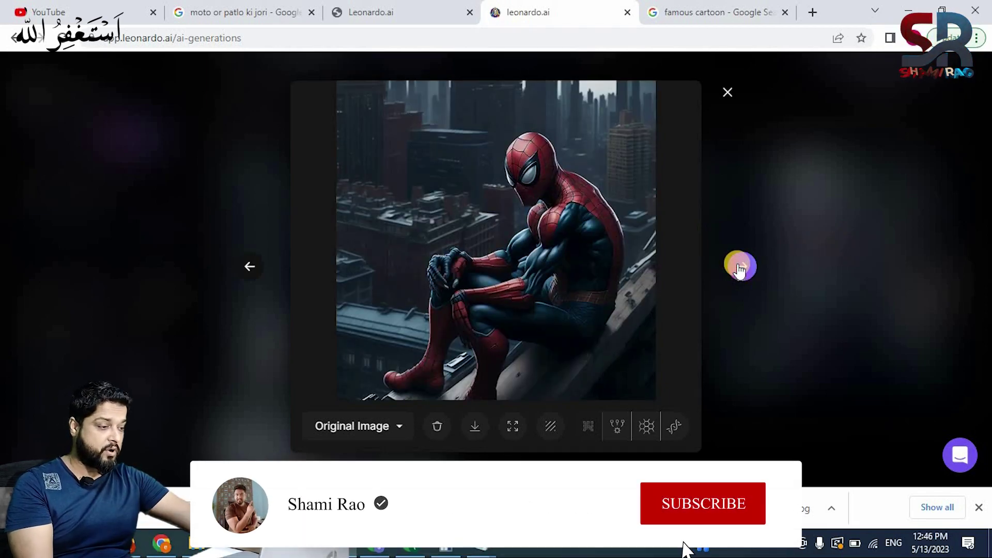
left_click(739, 266)
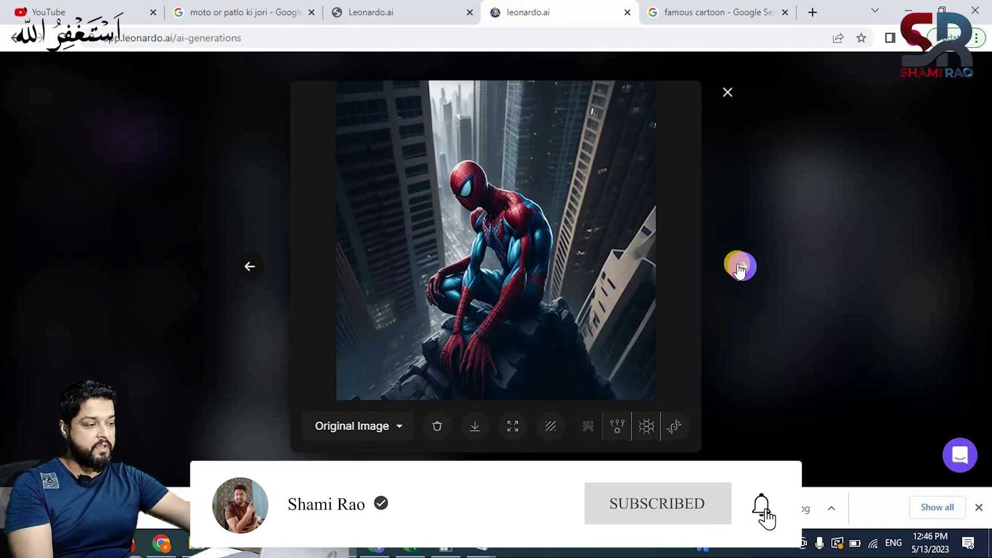
left_click(739, 266)
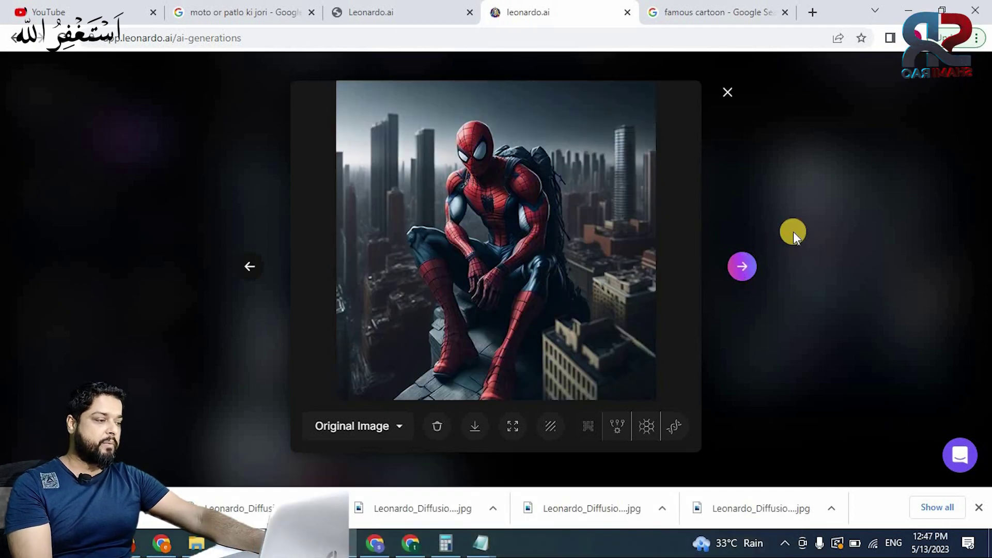
left_click(804, 224)
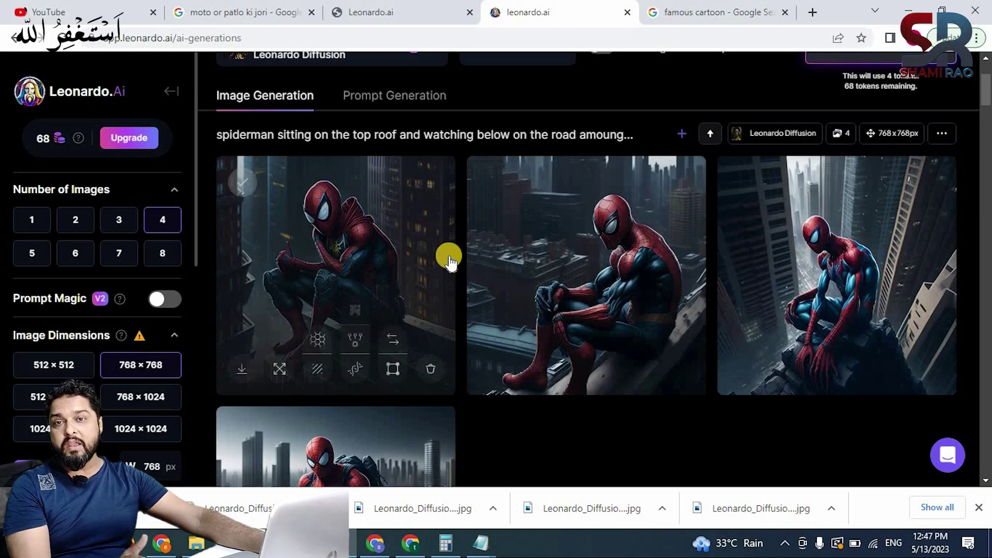
Step: Browse the personal feed and view the "Tommy and timmy searching way in jungle" images in the detail view
scroll(448, 261, "down", 5)
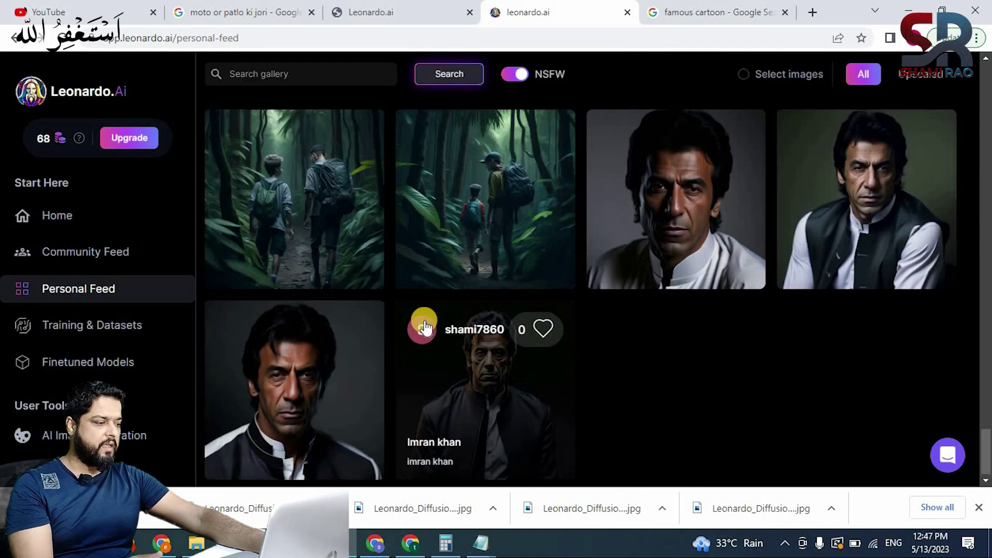
scroll(425, 325, "down", 2)
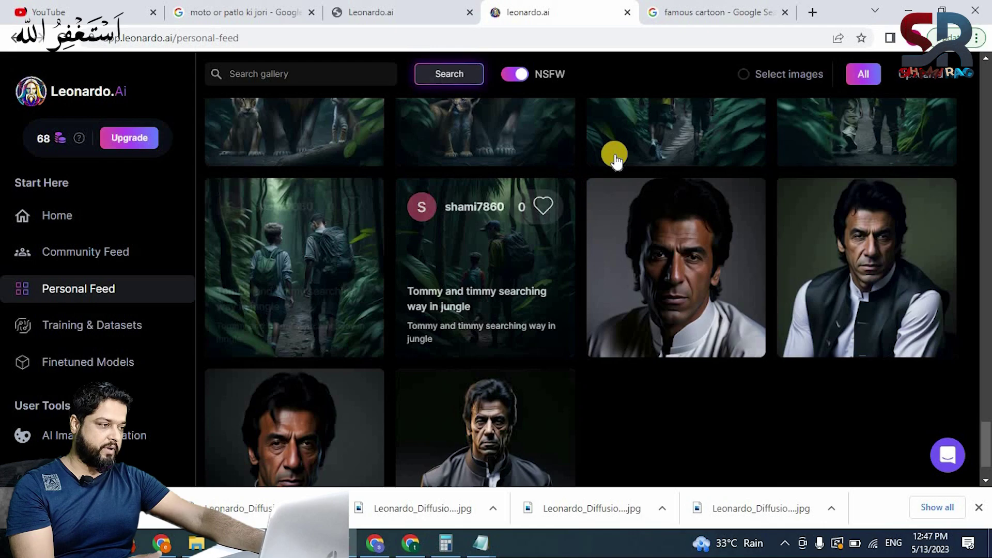
left_click(652, 147)
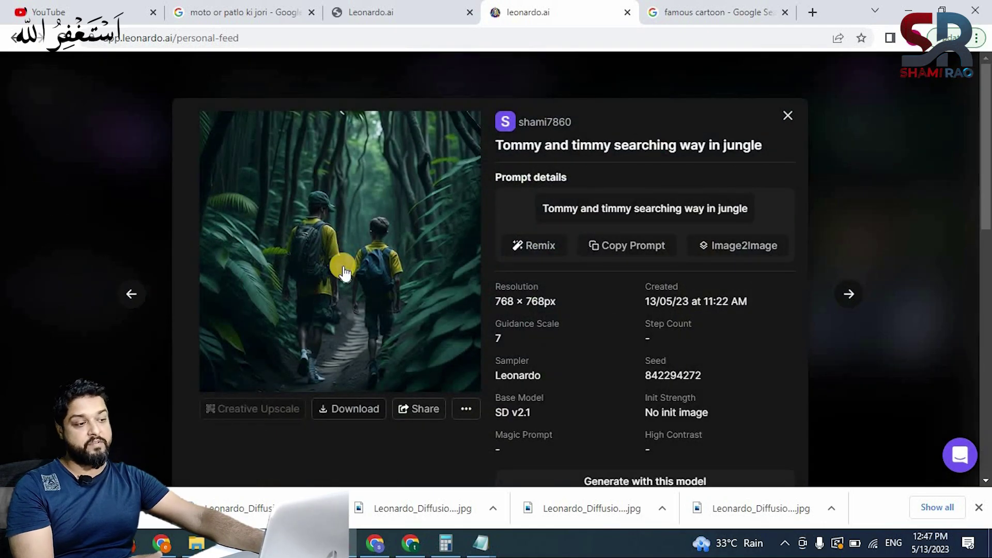
left_click(850, 295)
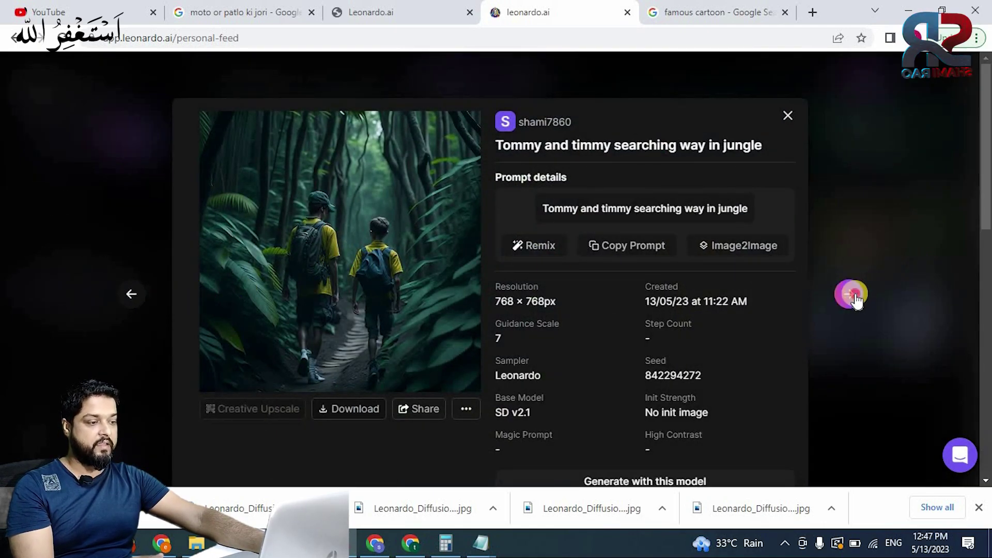
left_click(855, 299)
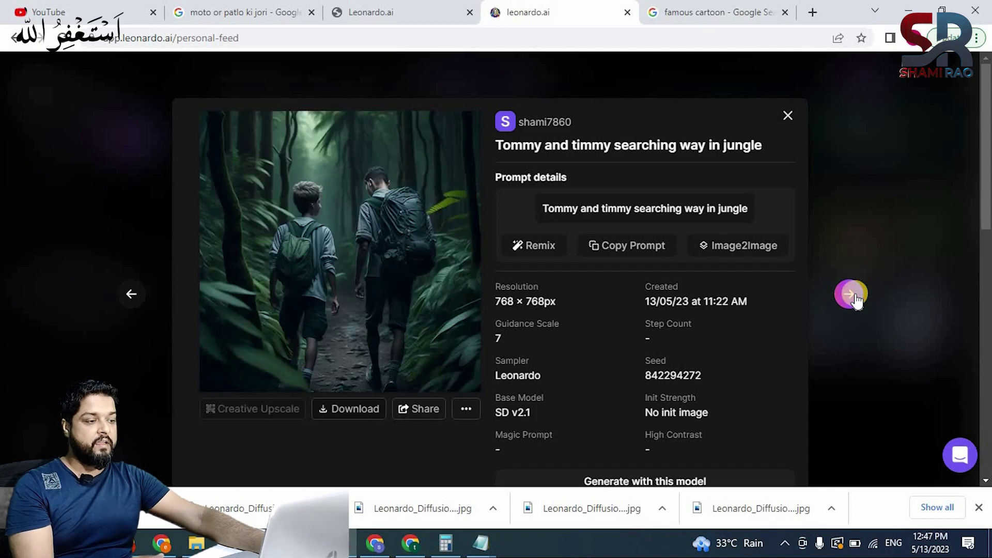
left_click(855, 299)
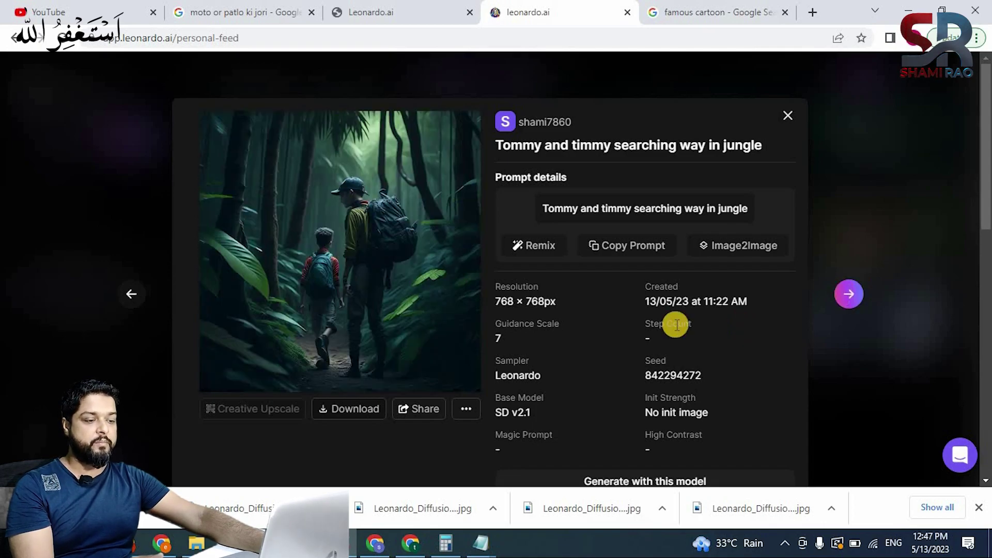
Step: Go back through the "Tommy and timmy found horrible lion in jungle" images and close the detail view
left_click(127, 302)
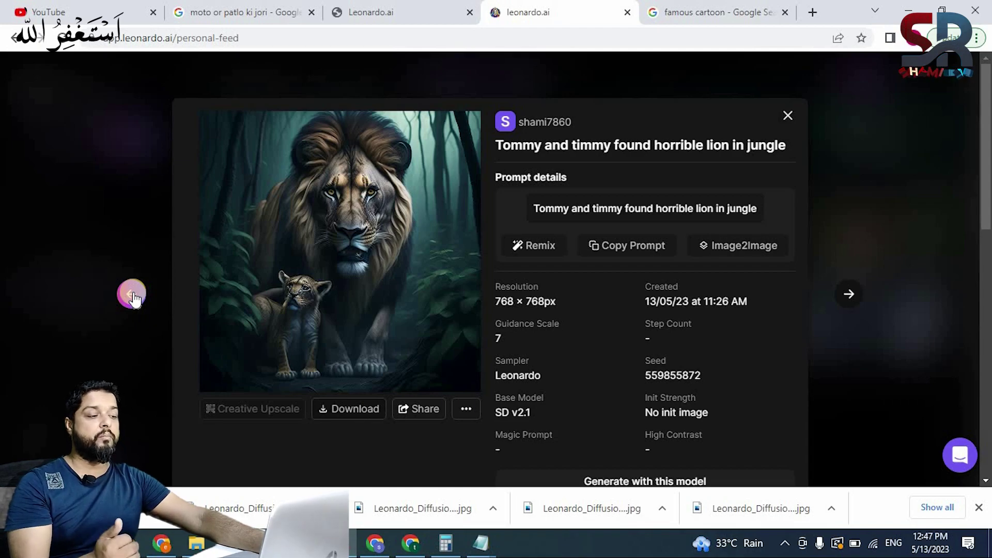
left_click(132, 296)
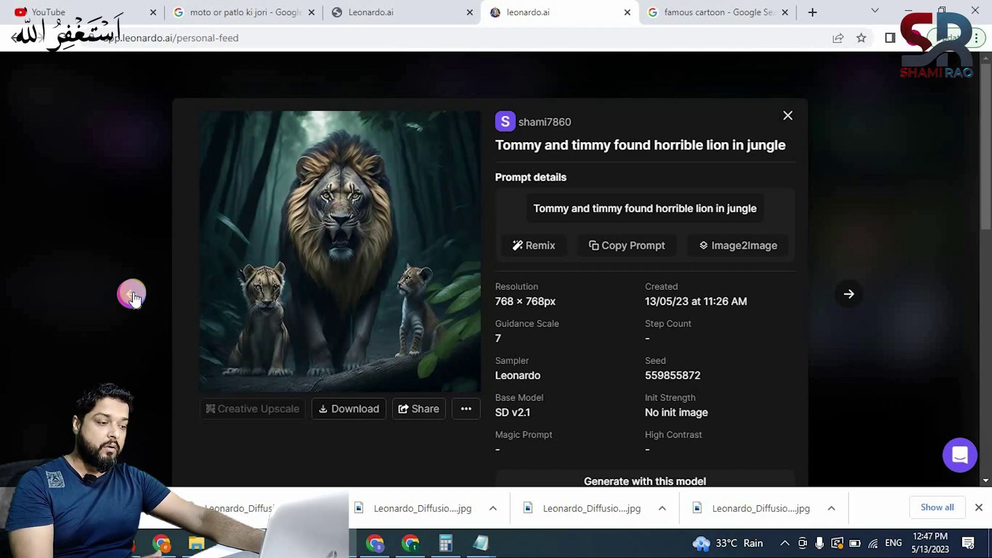
left_click(132, 295)
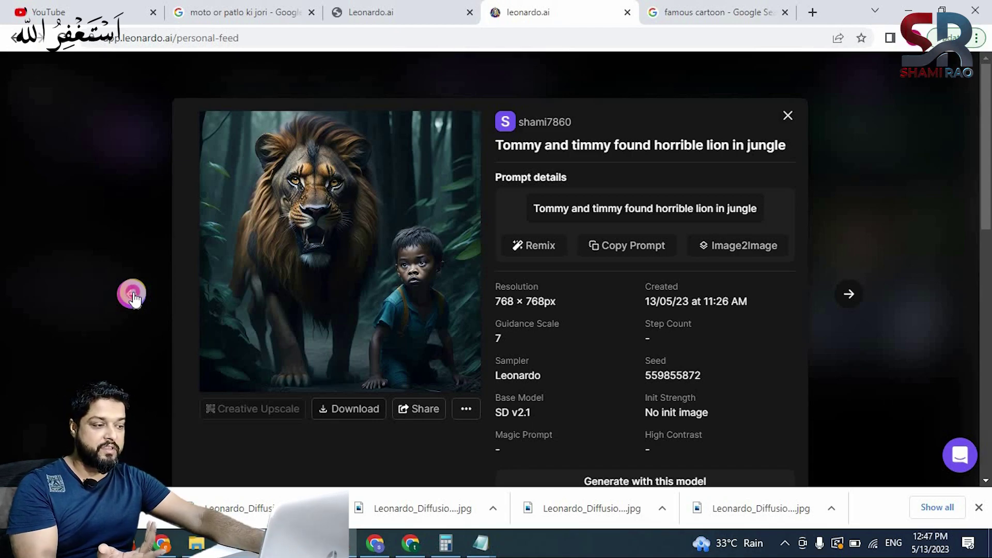
left_click(131, 295)
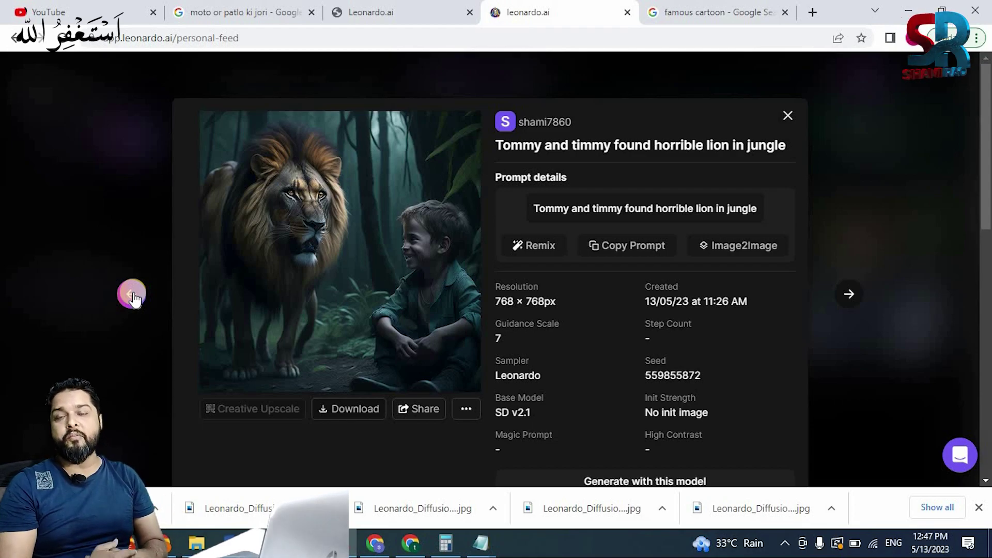
key("Escape")
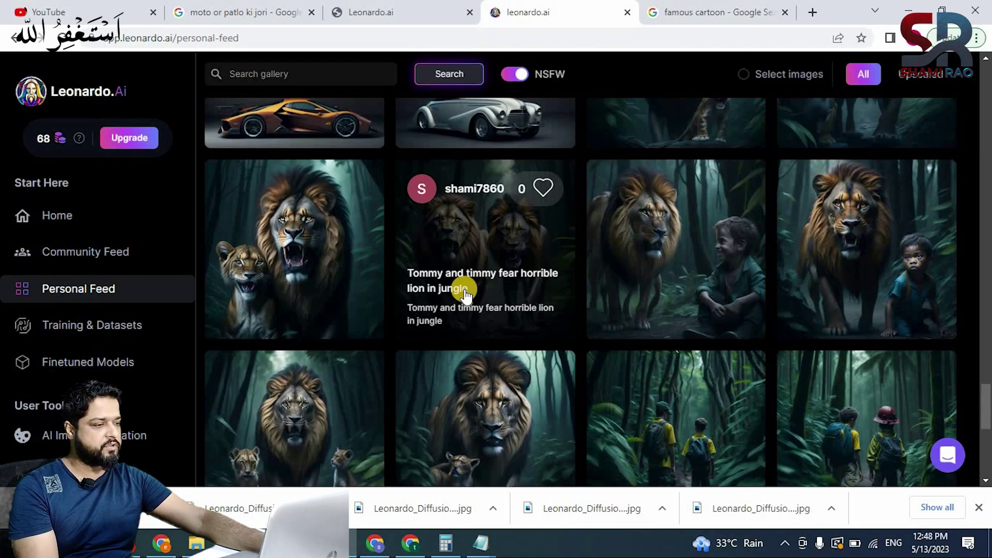
Step: Look over the earlier creations in the personal feed and return to the AI Image Generation tool
scroll(464, 290, "up", 10)
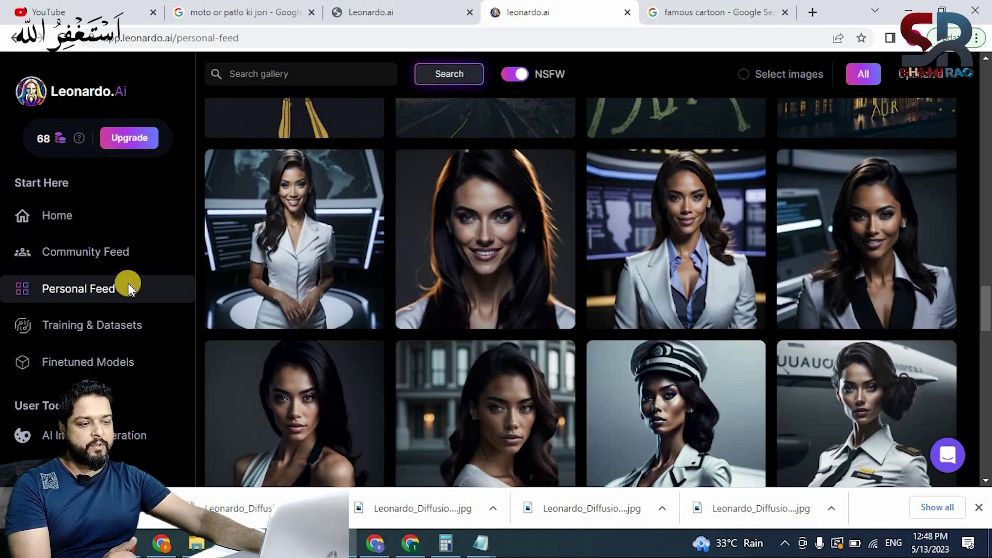
scroll(121, 292, "down", 3)
left_click(114, 297)
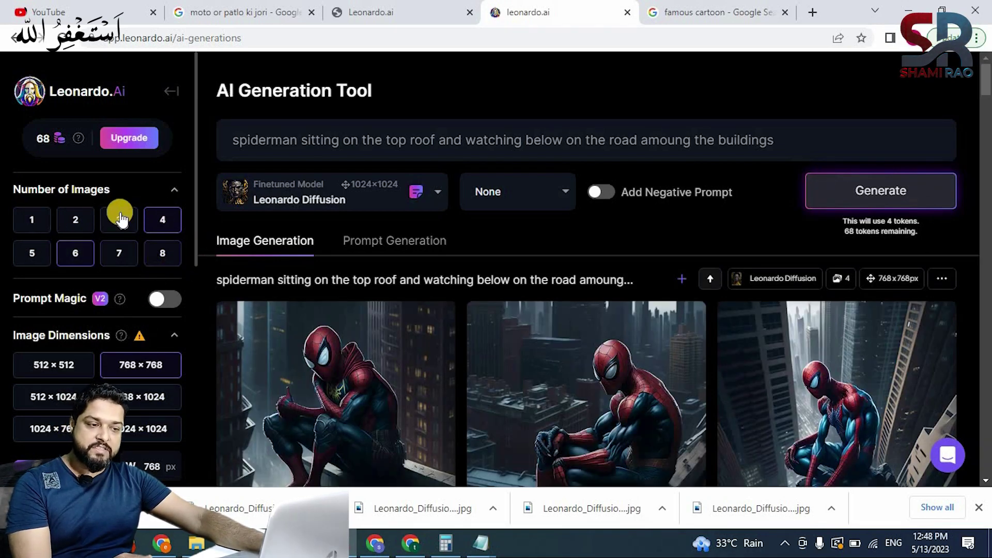
Step: Try 3, 4 and 5 as the number of images and settle on 6
left_click(109, 223)
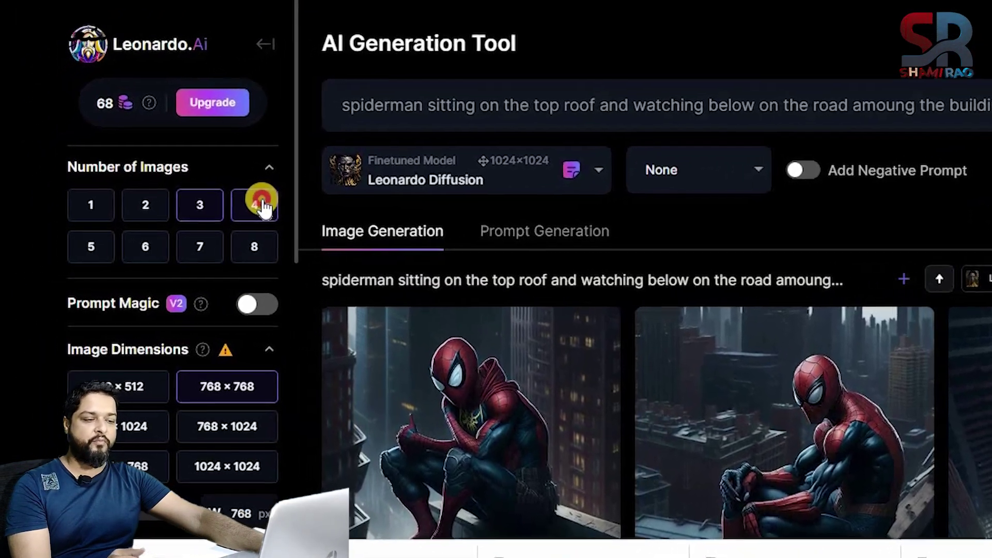
left_click(162, 219)
left_click(124, 244)
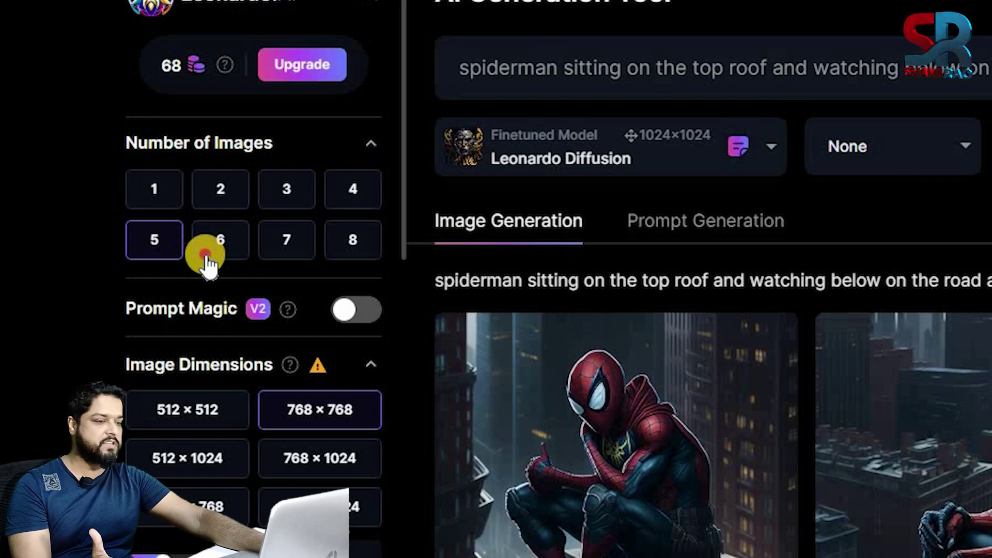
left_click(182, 243)
Step: Try 512 × 1024, 768 × 1024 and 1024 × 768 as the image dimensions and settle on 1024 × 1024
scroll(243, 305, "down", 4)
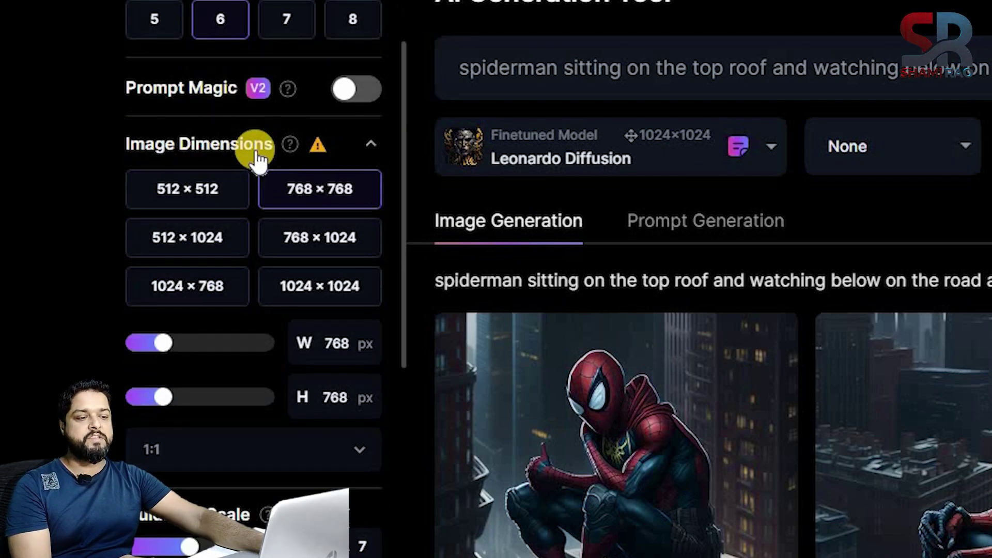
left_click(216, 239)
left_click(294, 238)
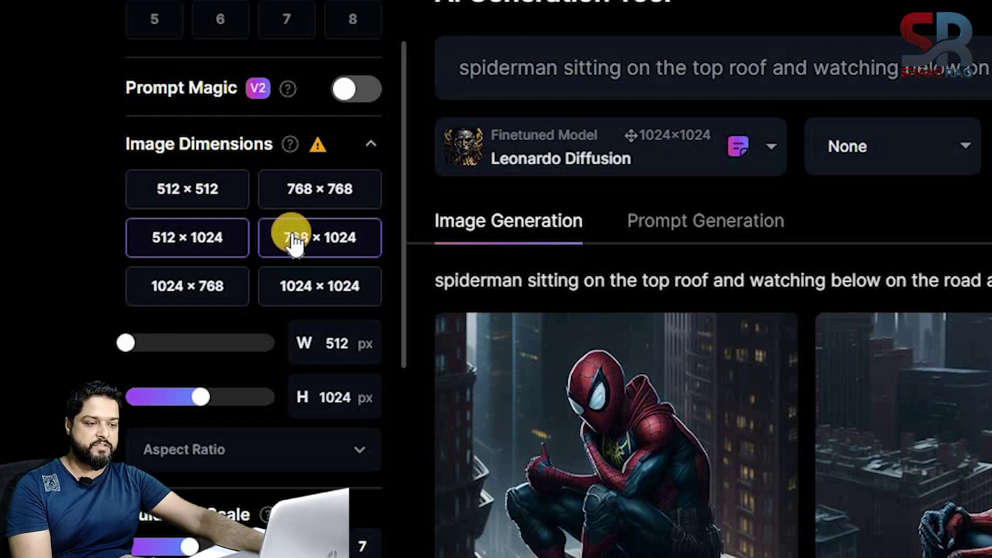
left_click(206, 289)
left_click(320, 284)
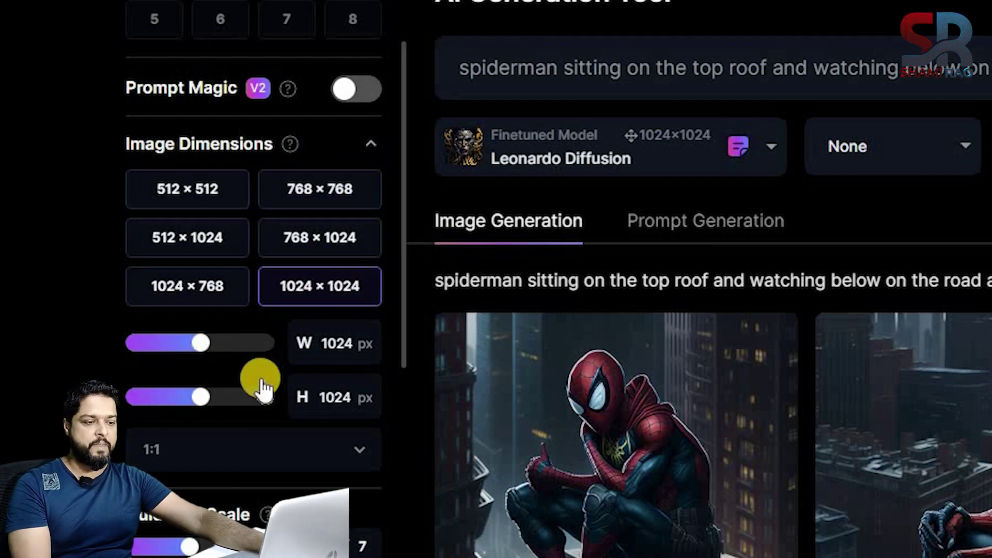
Step: Set the Guidance Scale to 9 and look over the remaining generation settings
scroll(261, 381, "down", 4)
left_click_drag(194, 331, 211, 326)
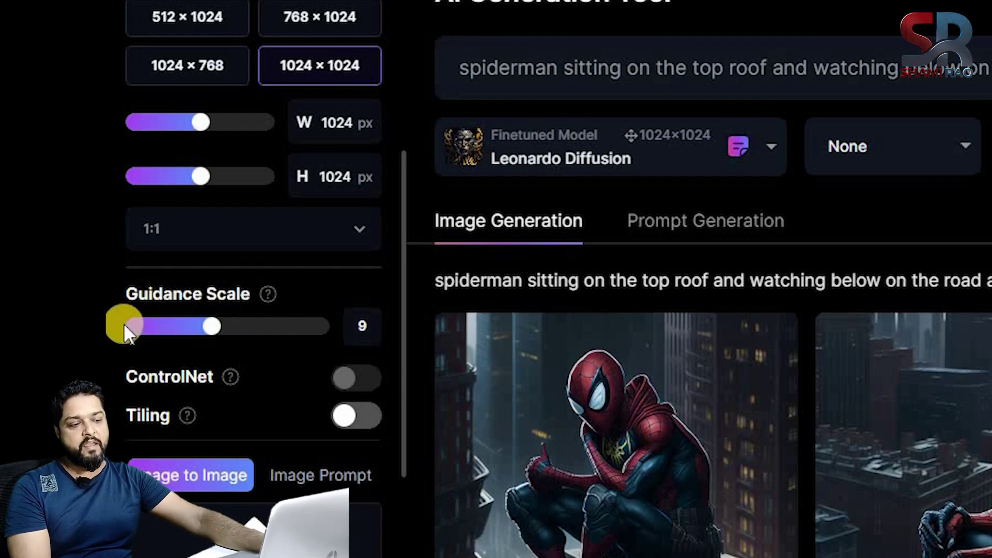
mouse_move(264, 294)
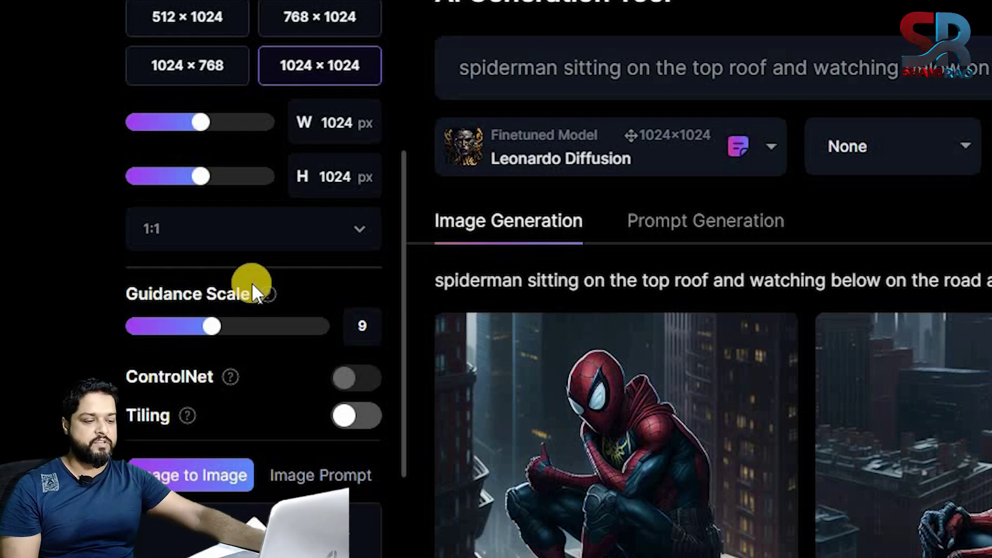
scroll(250, 282, "down", 5)
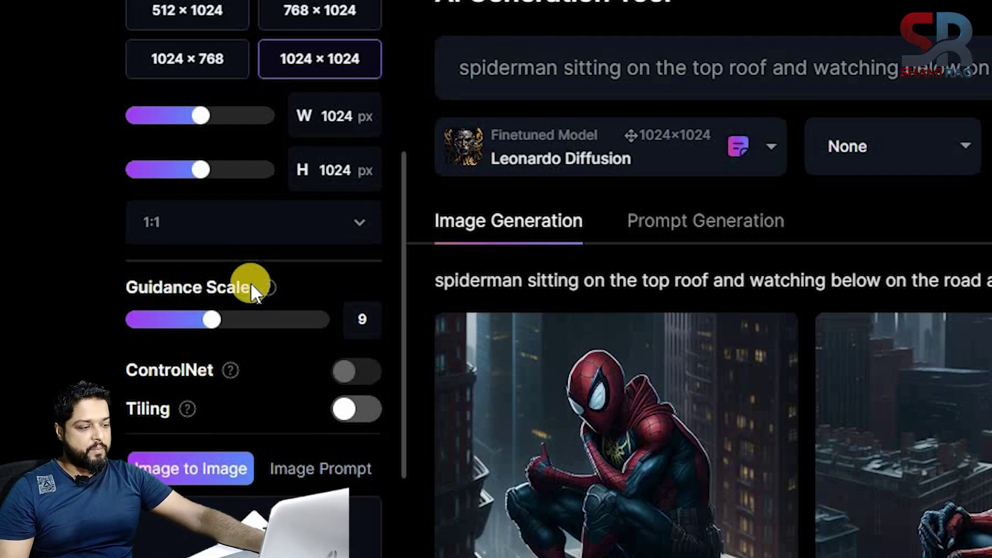
scroll(613, 354, "down", 4)
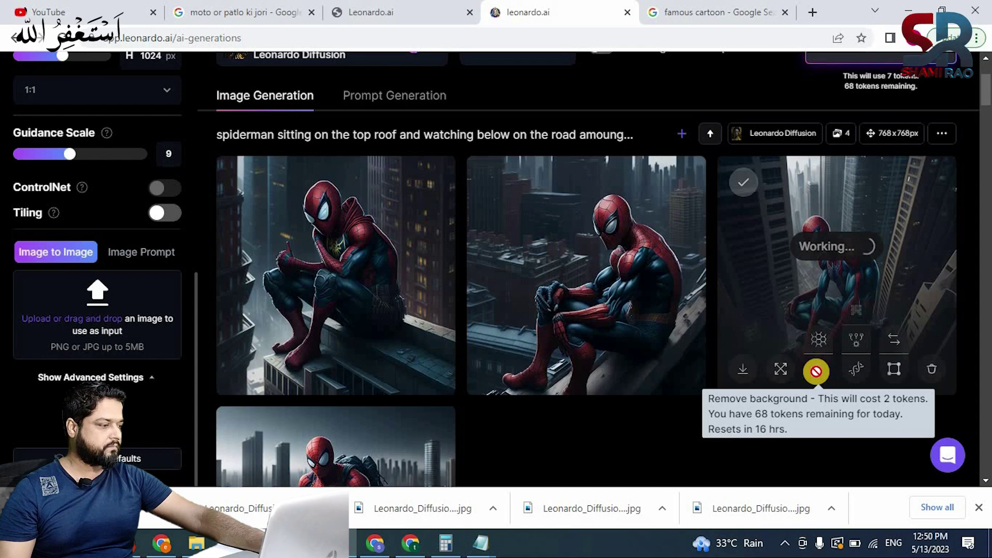
Step: Open the No Background version of the third spiderman image and save it to the Downloads folder under the suggested name
left_click(749, 300)
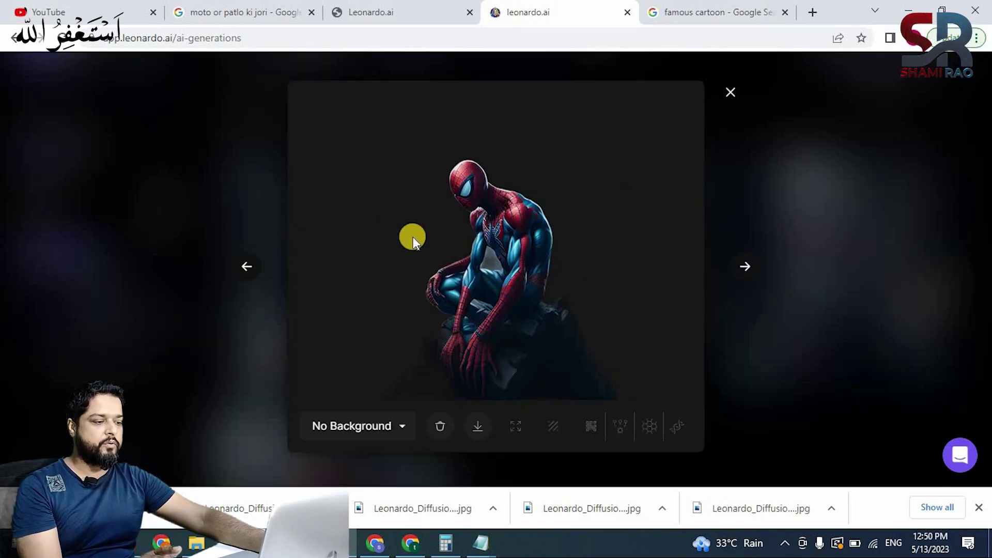
right_click(466, 230)
left_click(507, 258)
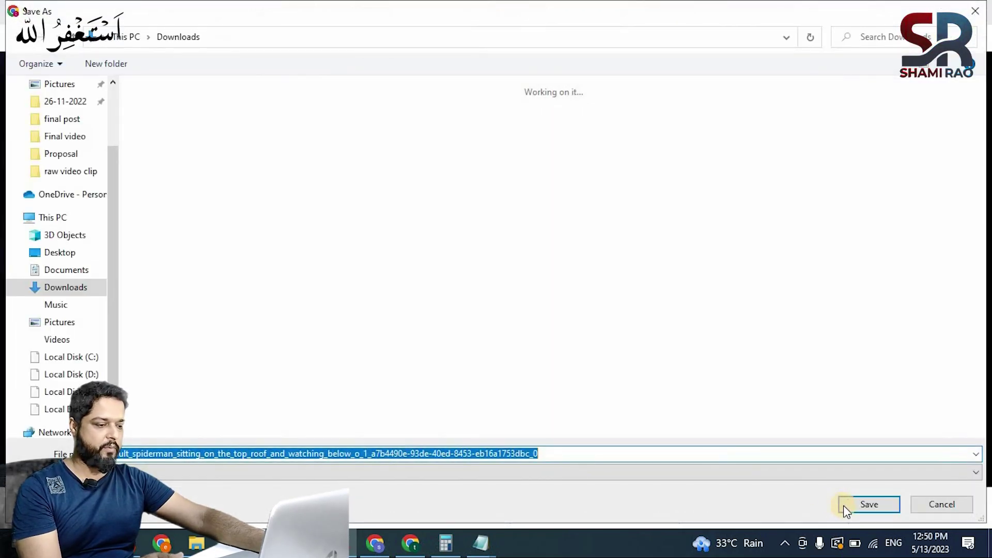
left_click(848, 504)
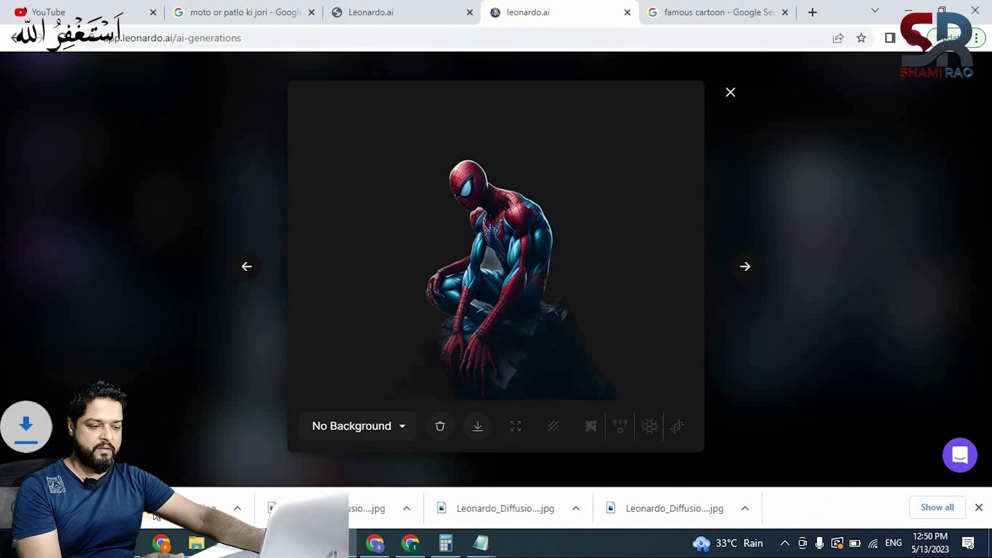
Step: Show the saved background-free spiderman image in its folder, view it in the photo viewer and close the viewer
right_click(142, 496)
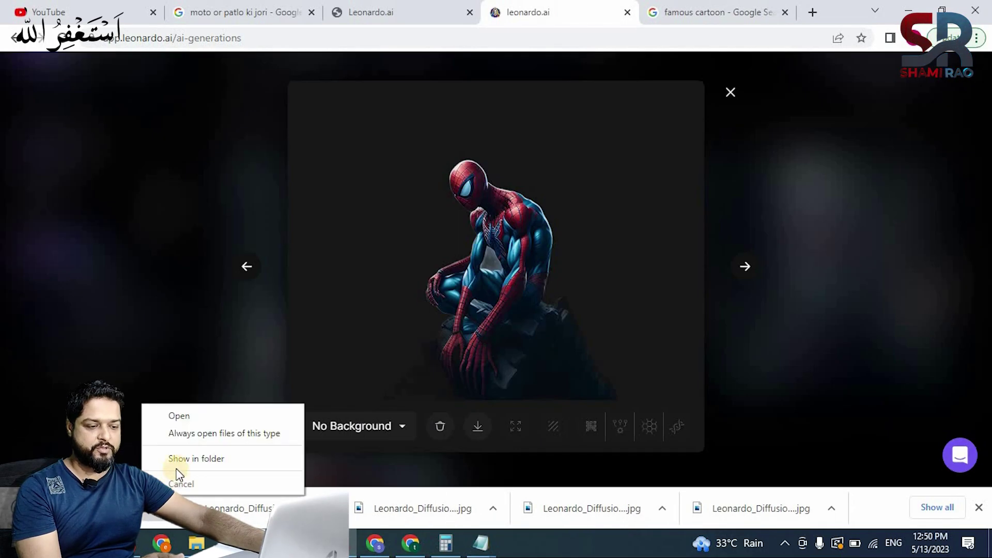
left_click(181, 461)
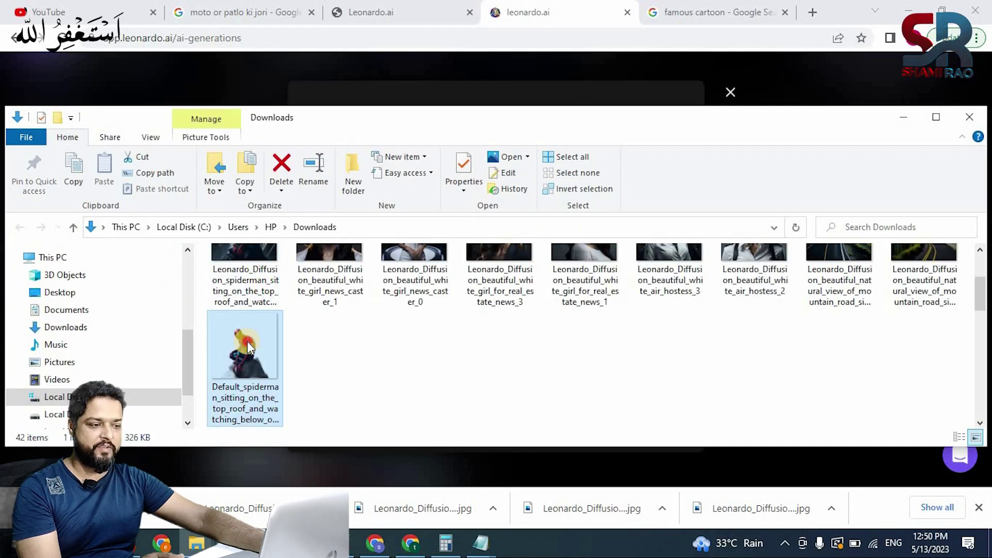
double_click(230, 339)
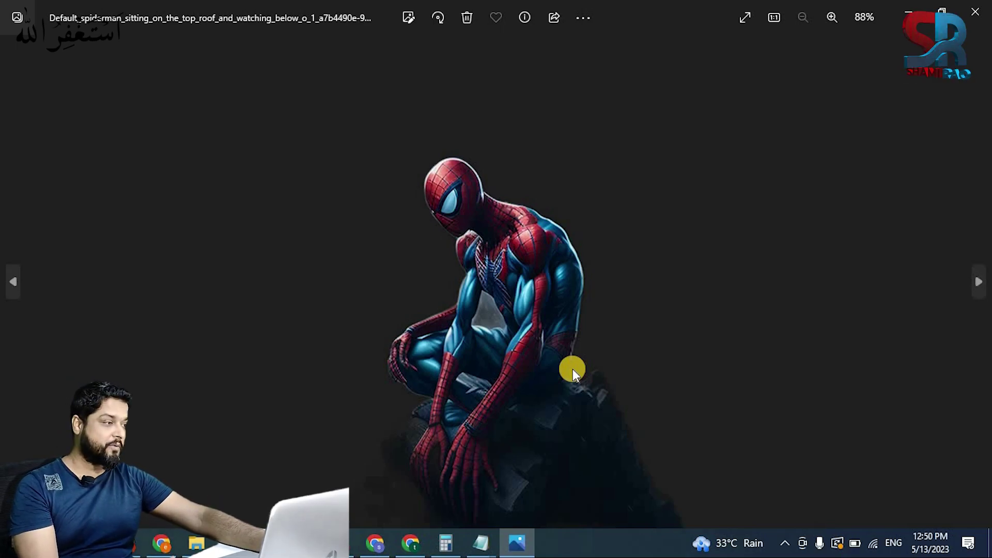
left_click(985, 4)
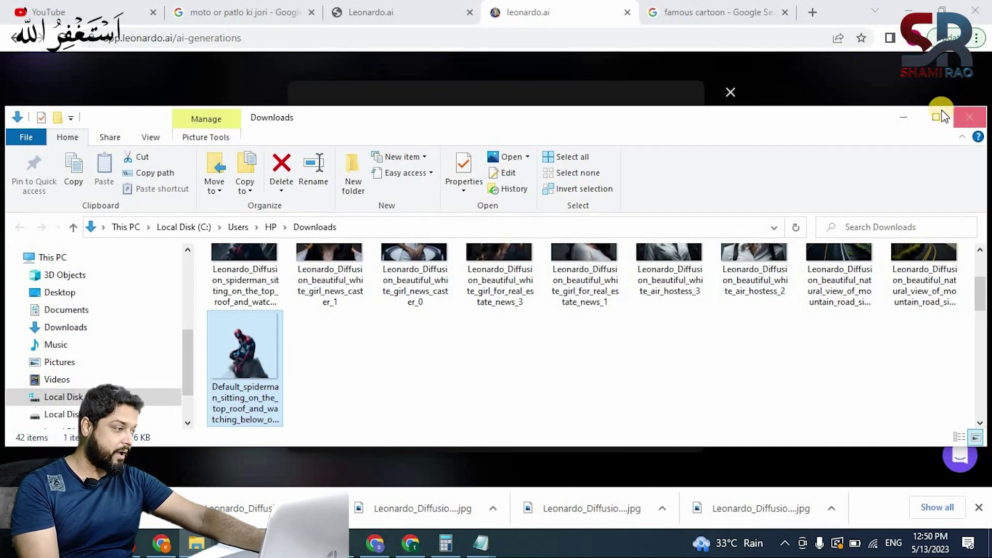